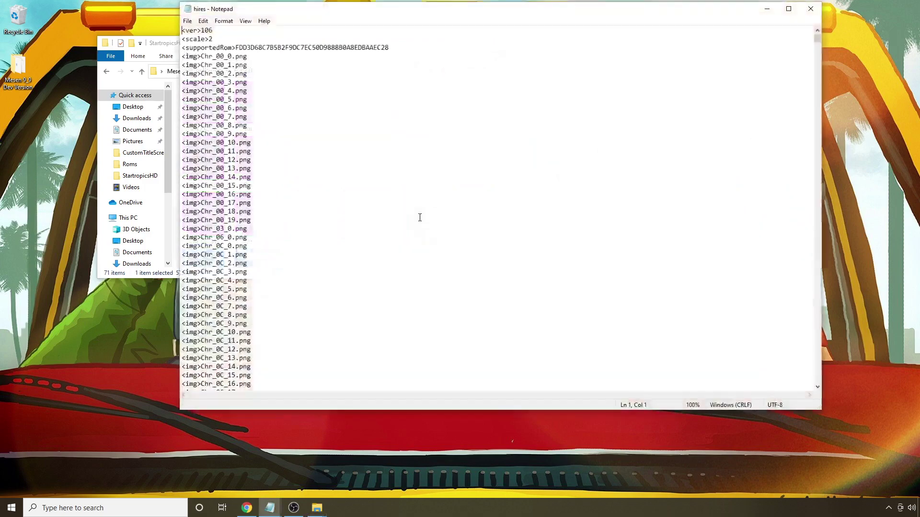
- Review the <ver>106, <scale>2 and supportedRom header lines and image entries 4 to 31 in hires.txt
key(alt+Tab)
drag(213, 30, 174, 32)
drag(223, 39, 181, 39)
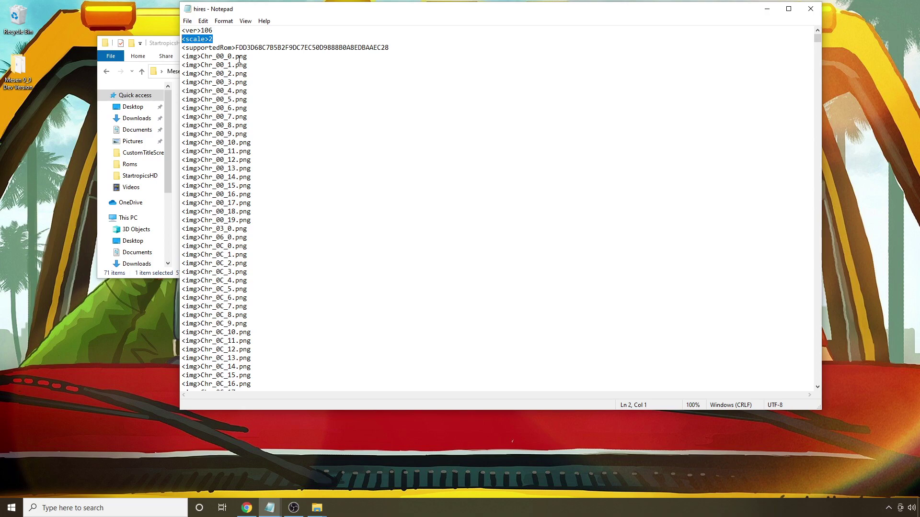
drag(389, 47, 182, 50)
click(271, 117)
drag(182, 55, 316, 278)
- Slide Notepad right to reveal the pack thumbnails and go to the #Chr_00_0.png section heading
drag(330, 9, 520, 10)
scroll(602, 197, down, 8)
scroll(491, 202, down, 7)
click(398, 179)
key(alt+Tab)
- Insert blank lines after the Chr_0C_35.png entry and review the surrounding image and tile entries
click(451, 161)
key(Return)
key(Return)
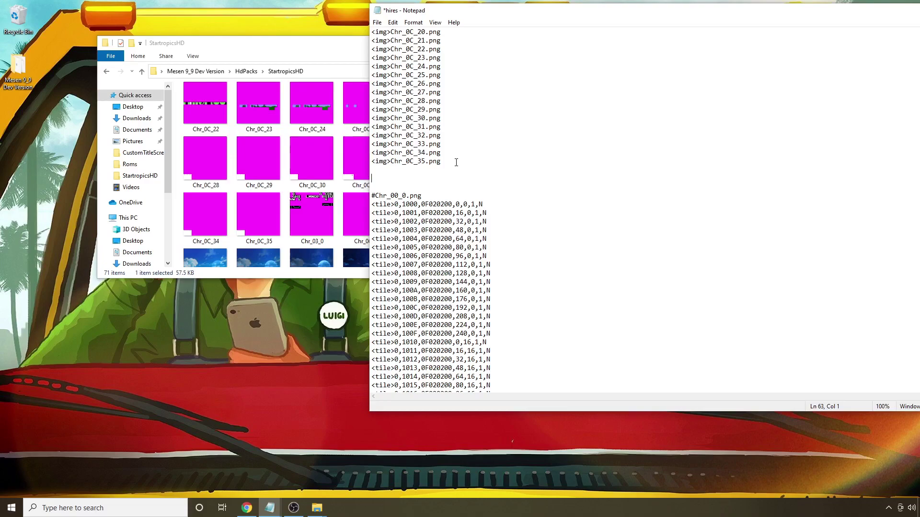
drag(456, 162, 372, 59)
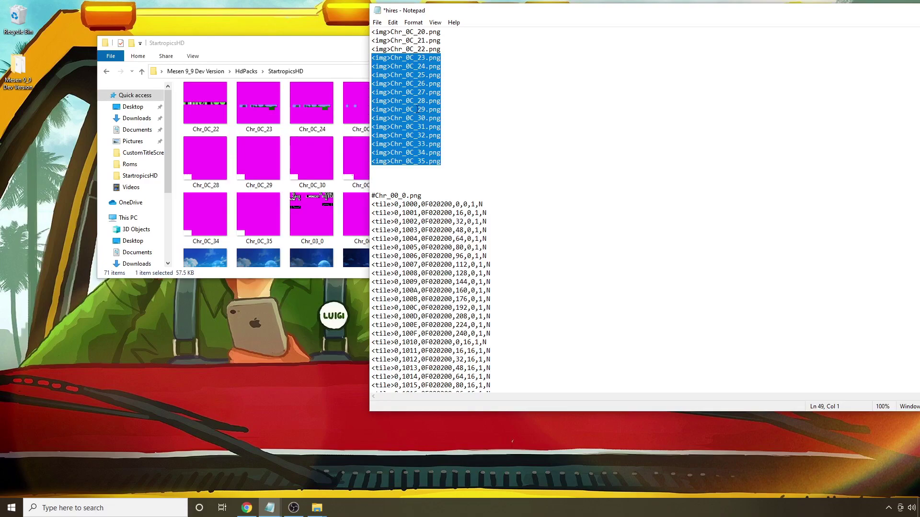
drag(375, 195, 532, 279)
click(382, 178)
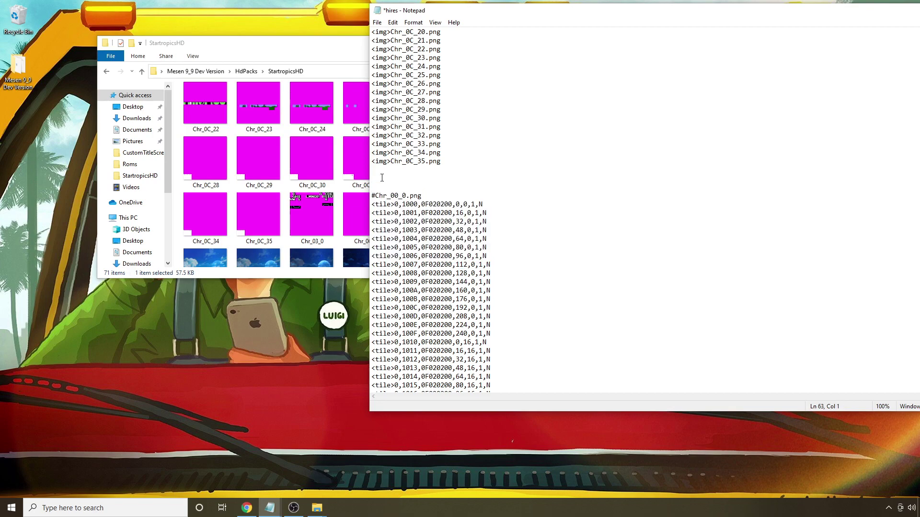
- Inspect the <tile>0,1001 line, then return to the blank line above the tiles
click(372, 205)
mouse_move(372, 205)
mouse_down()
mouse_move(529, 206)
mouse_move(371, 215)
mouse_up()
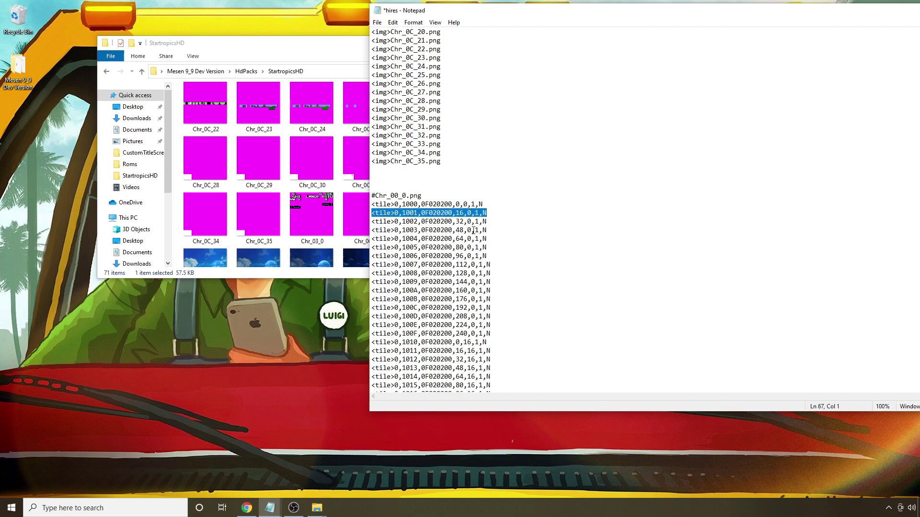
click(381, 178)
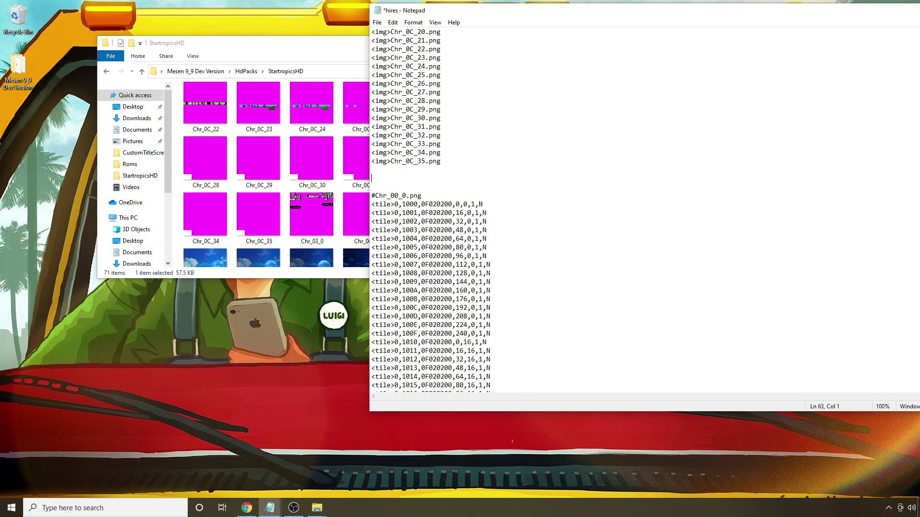
key(alt+Tab)
- Paste the Manual Conditions block onto the blank line and review its Start marker line
click(378, 178)
key(ctrl+v)
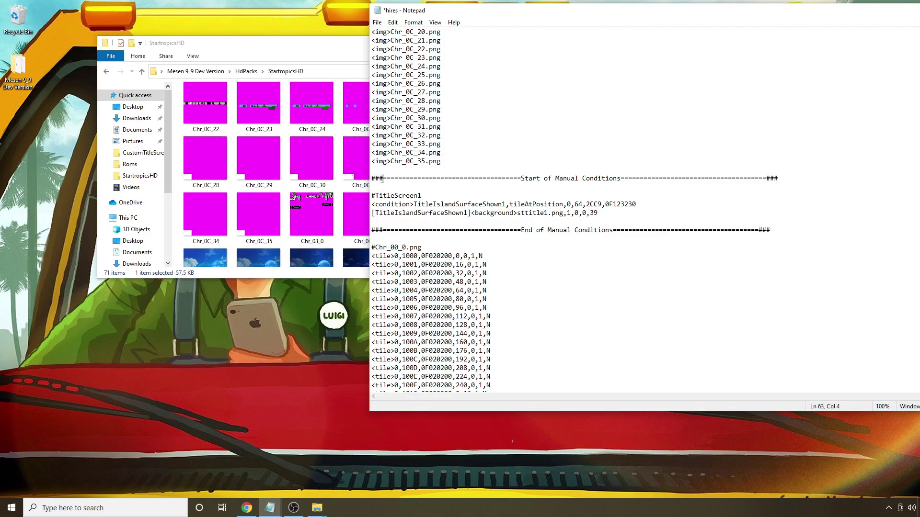
drag(383, 178, 372, 176)
click(374, 178)
drag(373, 178, 778, 179)
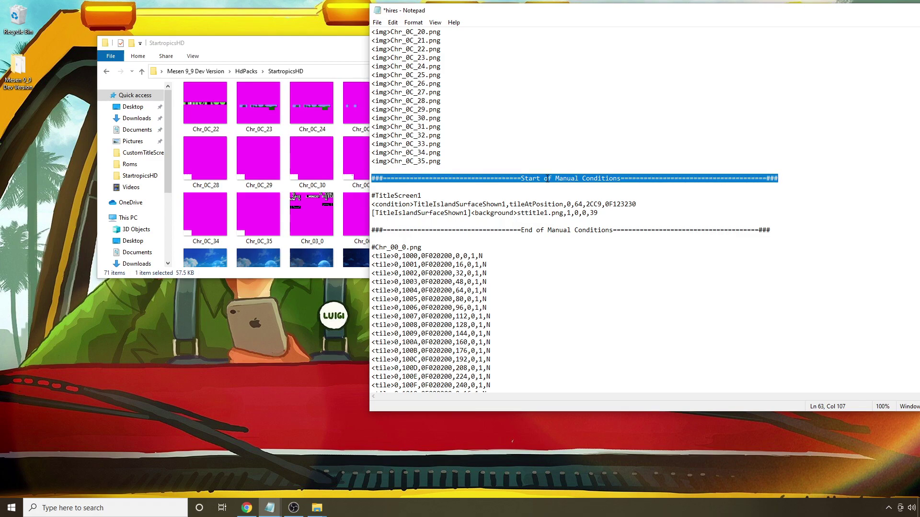
click(524, 180)
drag(372, 179, 752, 180)
click(696, 185)
drag(505, 177, 587, 179)
- Review the End marker, the #TitleScreen1 label, the condition line and the sttitle1.png background line
drag(545, 230, 478, 231)
click(437, 205)
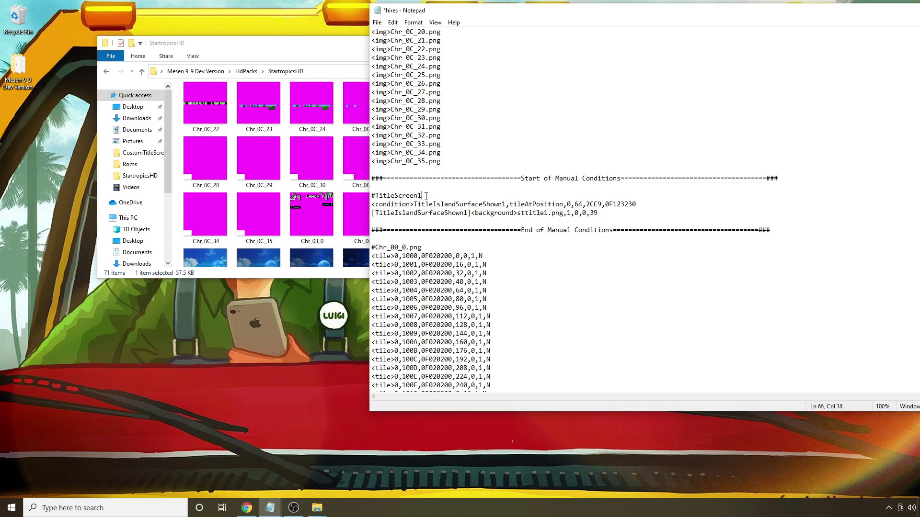
drag(426, 196, 371, 193)
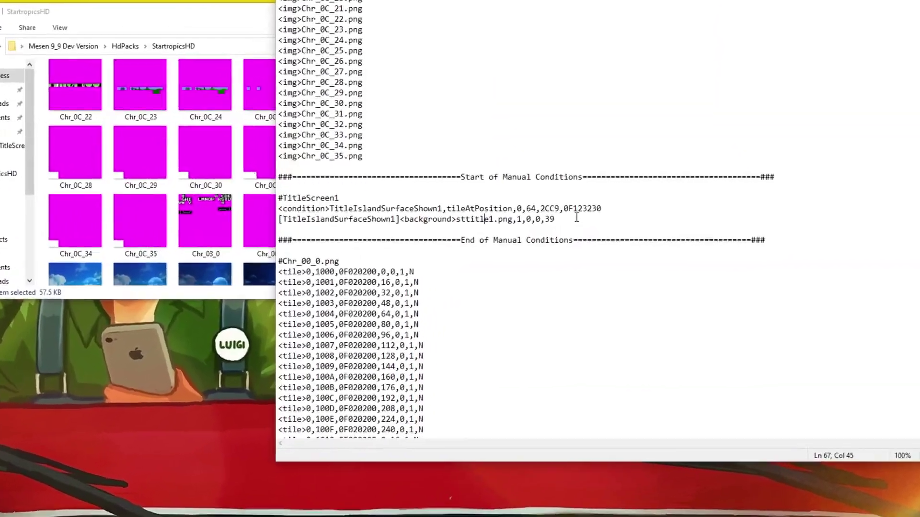
drag(598, 213, 356, 210)
drag(52, 228, 30, 219)
- Rename condition TitleIslandSurfaceShown1 to 'test' in both the condition and bracketed background lines
click(150, 219)
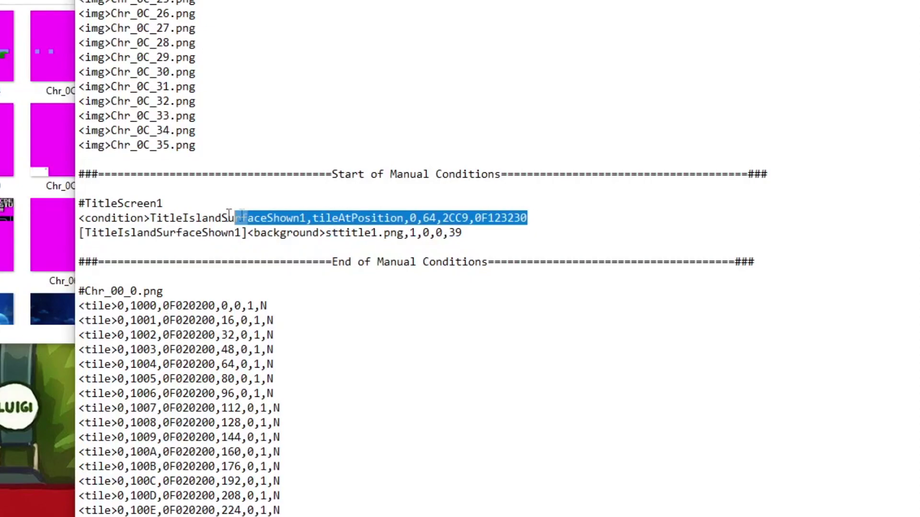
drag(229, 214, 80, 219)
click(128, 218)
drag(151, 219, 57, 214)
drag(309, 218, 152, 219)
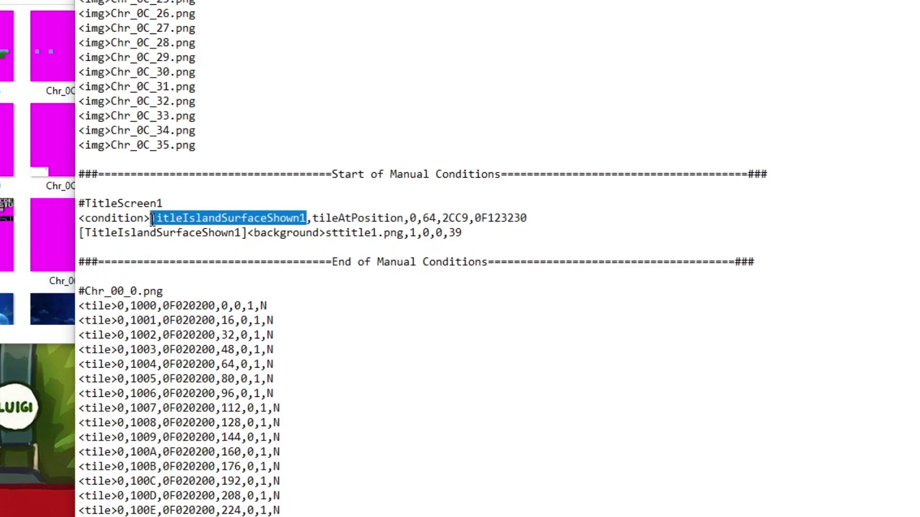
text(test)
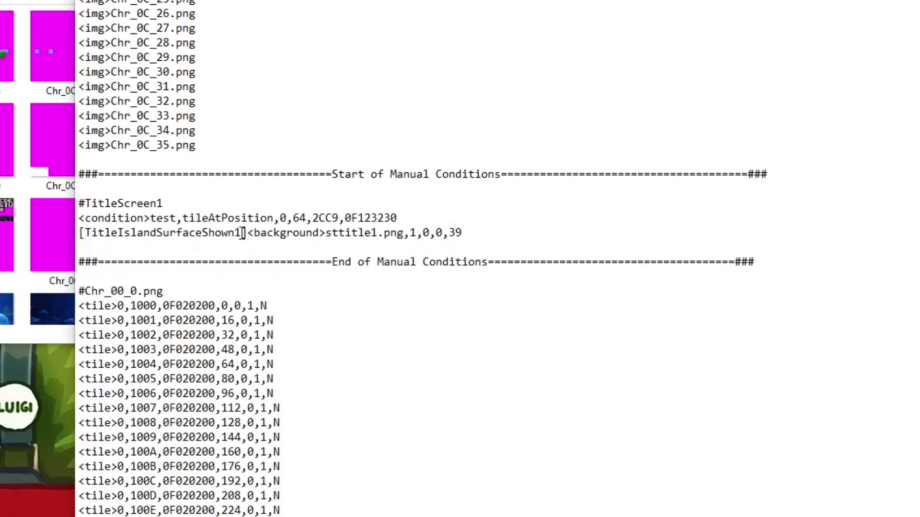
drag(243, 233, 84, 234)
text(test)
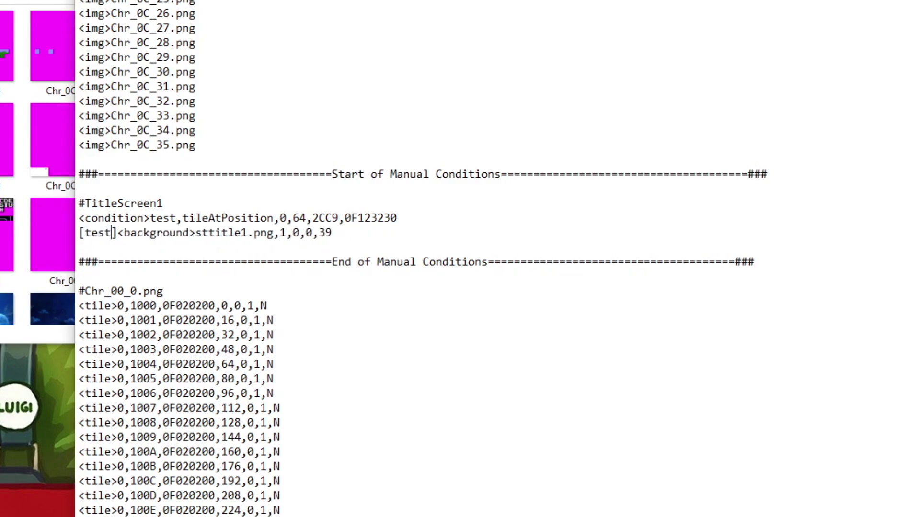
- Review the test condition's tileAtPosition type and ,64 value, then move Mesen to the screen top
drag(177, 219, 150, 218)
click(176, 218)
click(113, 229)
drag(112, 231, 88, 232)
drag(275, 218, 182, 218)
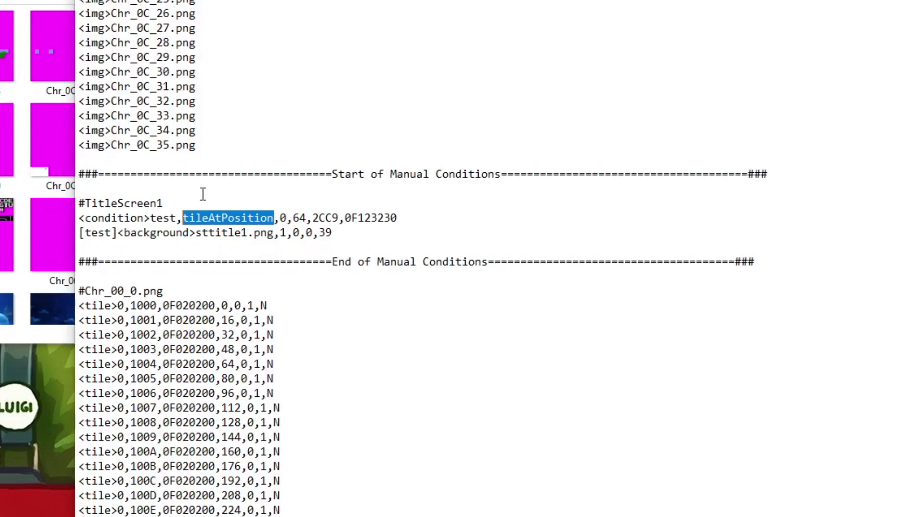
drag(306, 219, 283, 218)
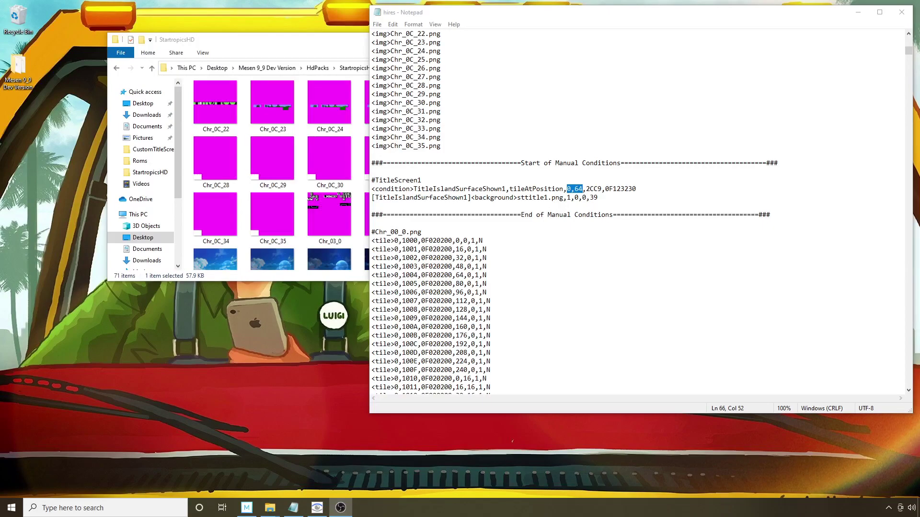
click(317, 507)
drag(384, 51, 382, 20)
- Resume and re-pause the game, then open the PPU Viewer and move it up-left
key(Escape)
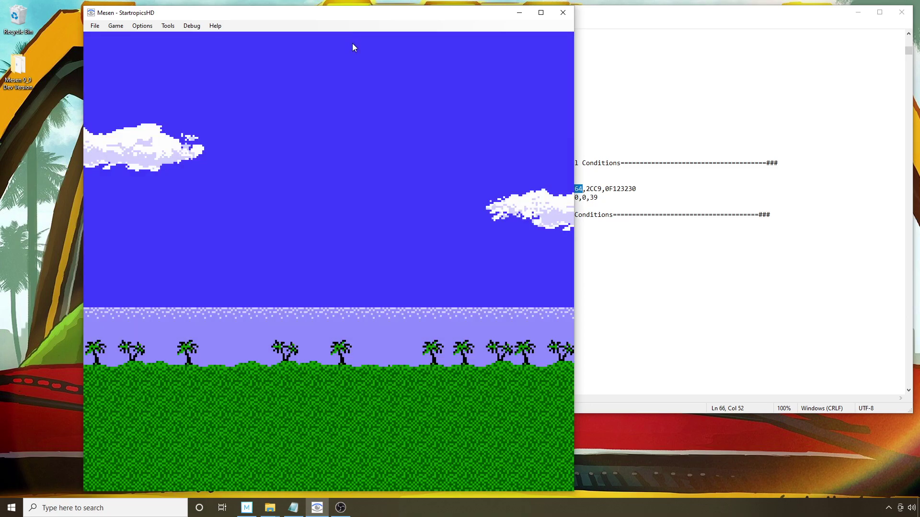
key(Escape)
click(192, 27)
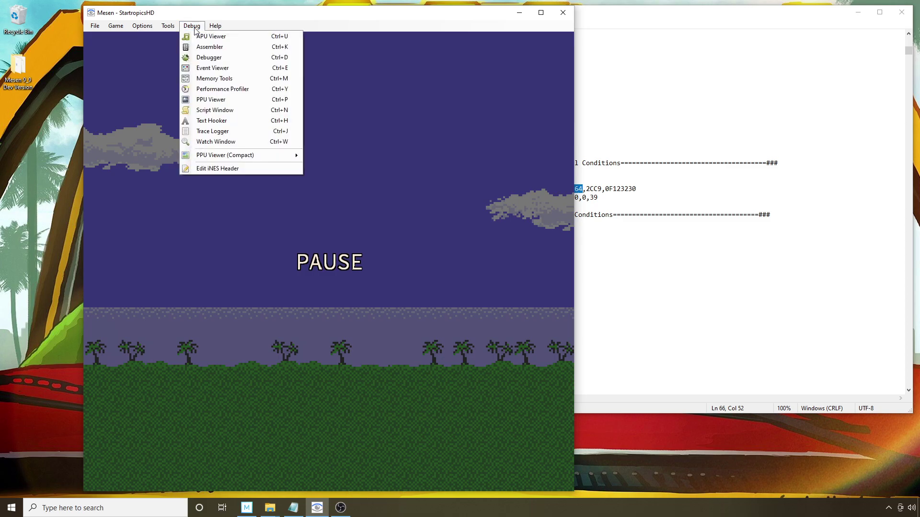
click(233, 100)
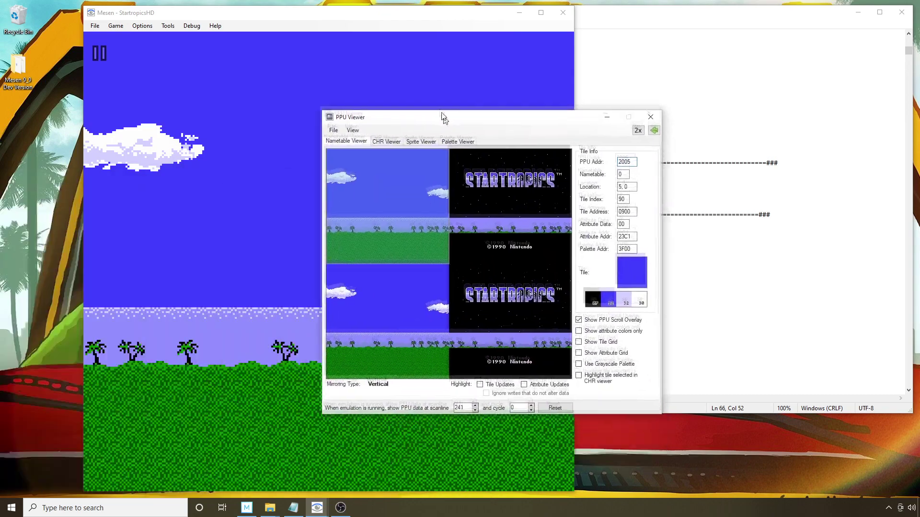
drag(441, 119, 335, 78)
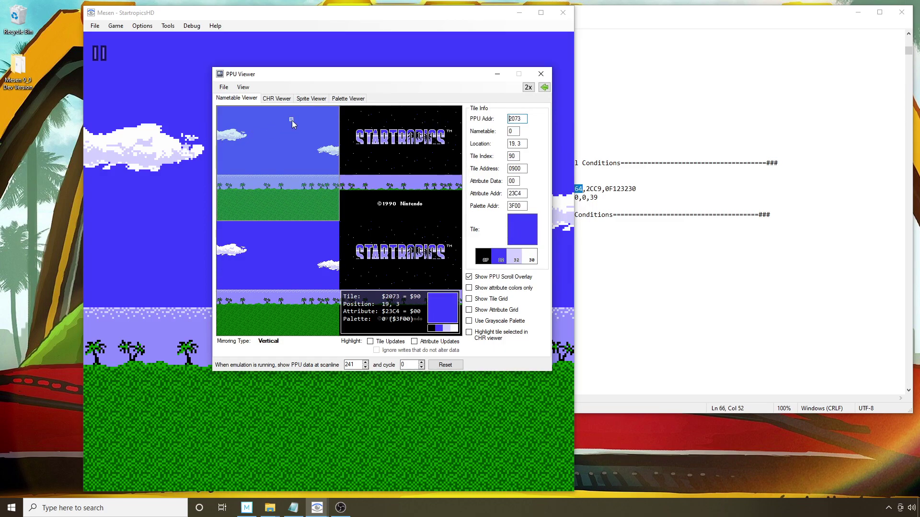
- Copy a title tile in HD Pack format and select the old tile data in Notepad's condition line
right_click(219, 138)
click(272, 190)
click(622, 172)
drag(642, 188, 587, 188)
- Replace the condition's old tile data with the copied 2CC9,0F123230 tile data
key(Delete)
key(ctrl+v)
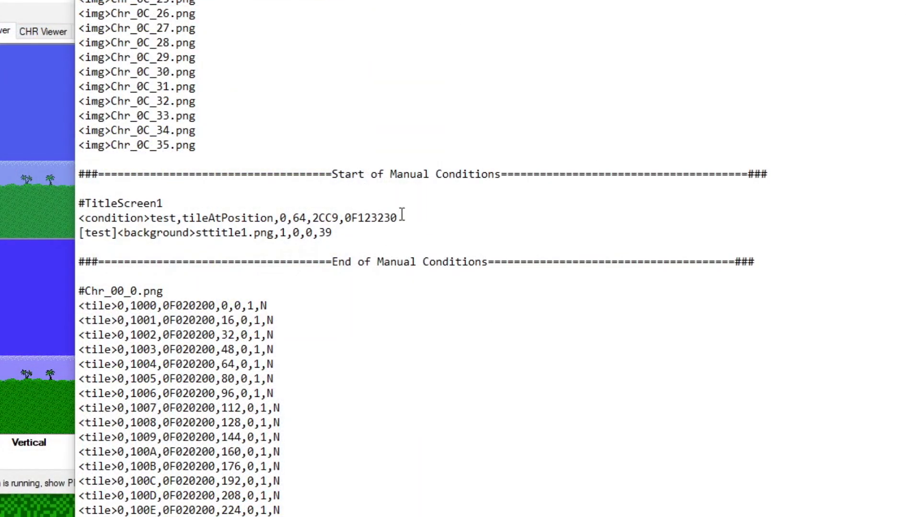
drag(564, 188, 557, 189)
drag(392, 216, 73, 218)
click(183, 218)
- Review each part of the condition: test name, tileAtPosition, 0,64 position, tile and palette values
drag(150, 218, 83, 217)
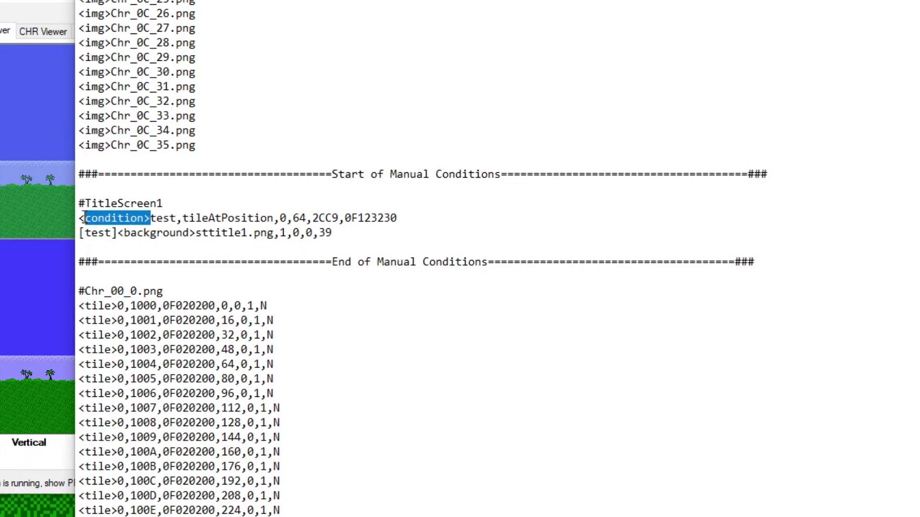
drag(177, 218, 150, 218)
click(276, 218)
drag(275, 218, 183, 218)
click(307, 218)
drag(307, 218, 281, 218)
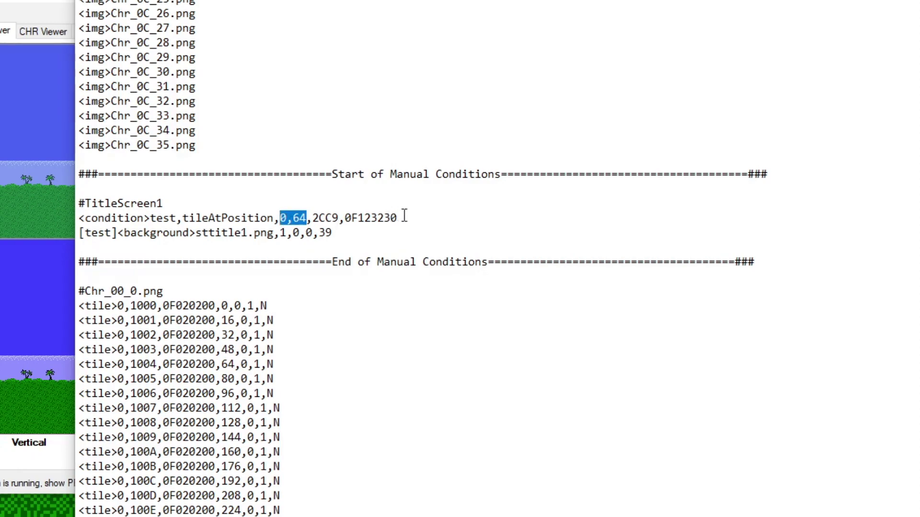
drag(404, 218, 312, 218)
click(8, 346)
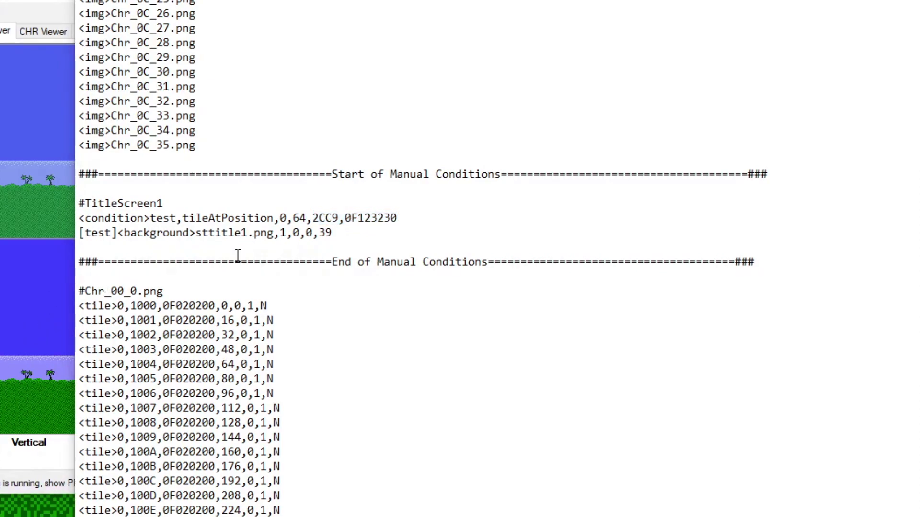
drag(339, 232, 79, 232)
drag(247, 218, 77, 233)
click(156, 251)
drag(196, 233, 116, 234)
drag(118, 234, 75, 219)
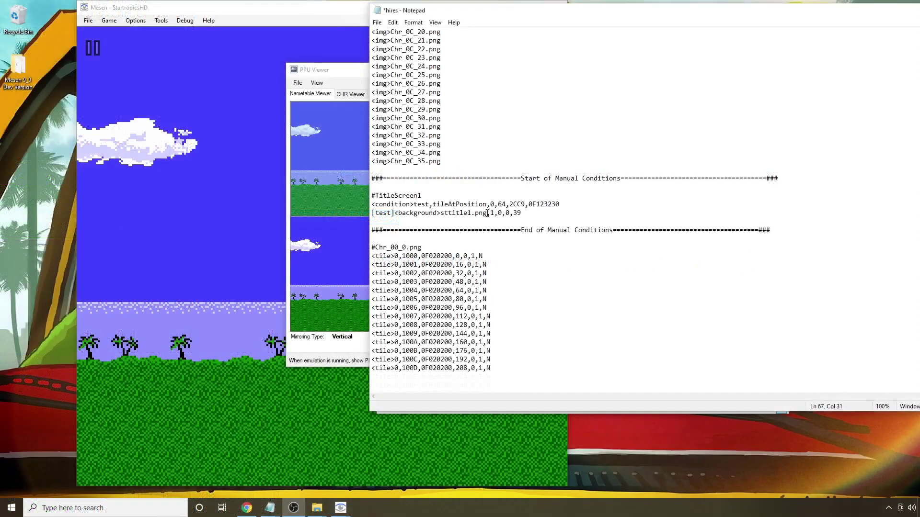
drag(274, 236, 212, 237)
drag(451, 215, 443, 215)
- Bring the StartropicsHD folder forward, select sttitle1, and reposition the window beside the conditions text
click(415, 415)
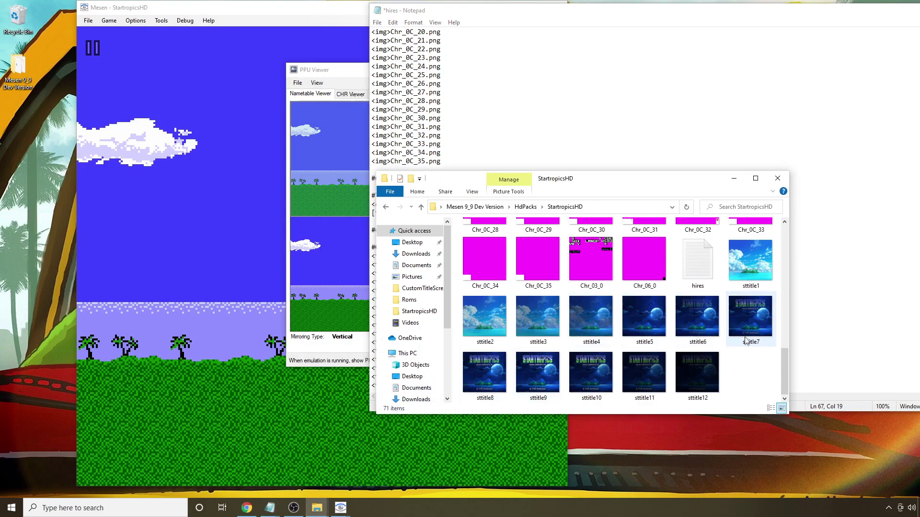
click(751, 286)
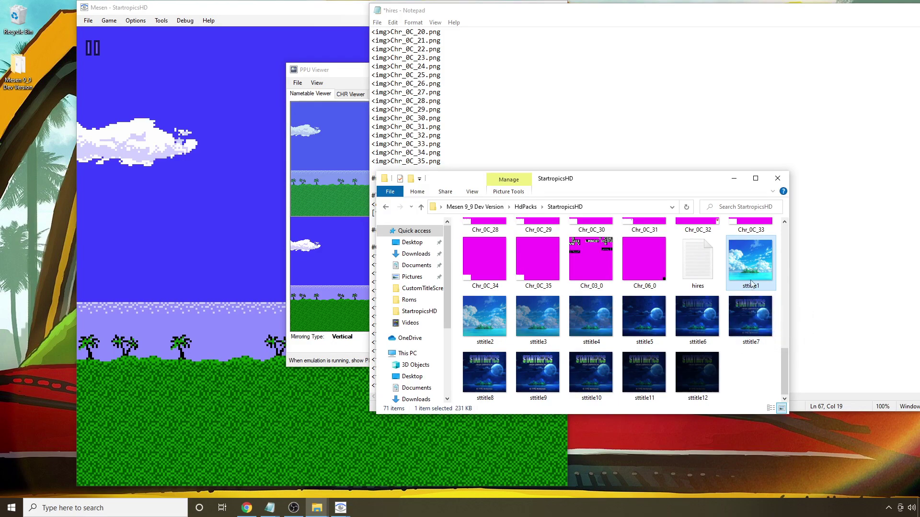
drag(679, 185, 434, 227)
drag(454, 225, 739, 247)
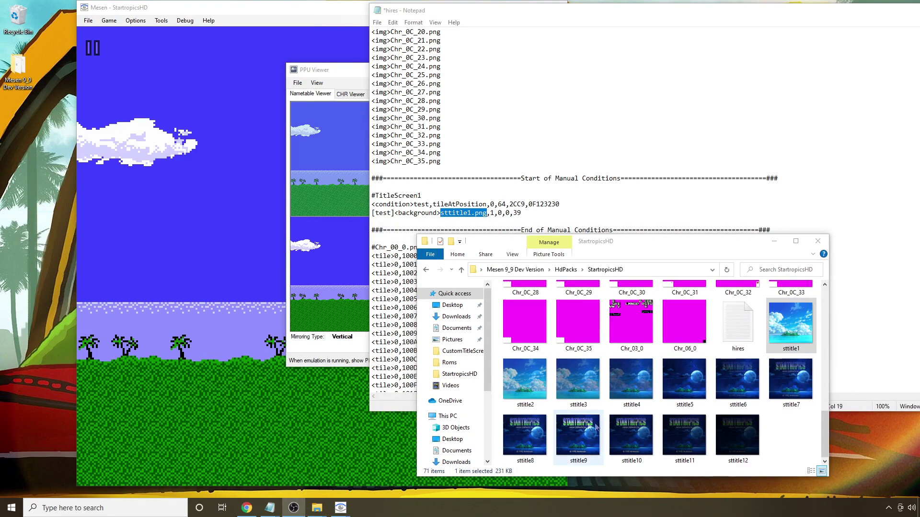
- Open sttitle1's Properties on the Details tab and move the dialog up-left
click(779, 327)
right_click(777, 327)
click(801, 490)
click(805, 273)
drag(824, 264, 671, 199)
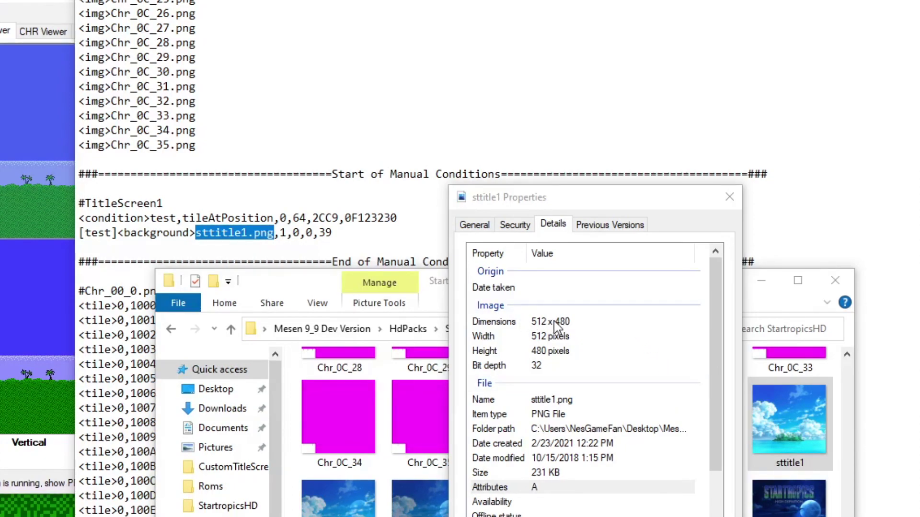
- Close the Properties dialog and review the background line's sttitle1.png, 1, 0,0 and 39 values
click(729, 197)
click(439, 176)
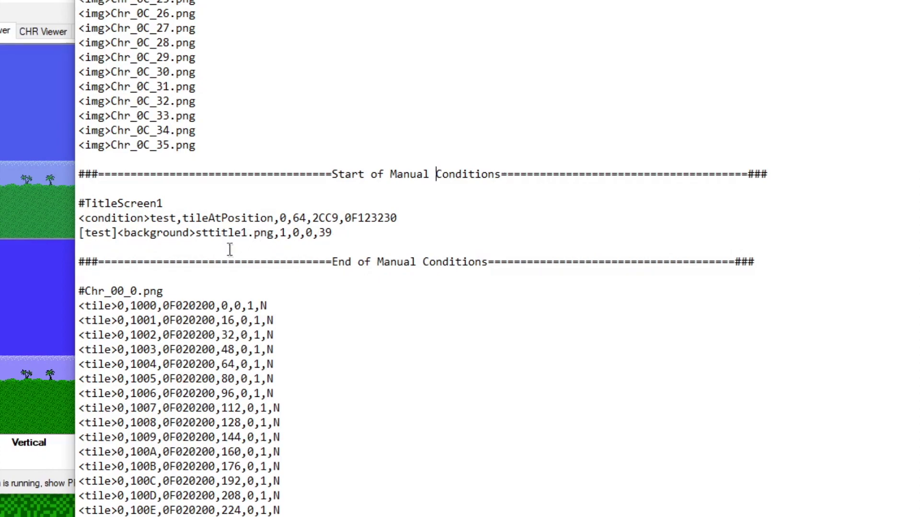
drag(275, 233, 197, 229)
double_click(284, 233)
drag(313, 234, 293, 234)
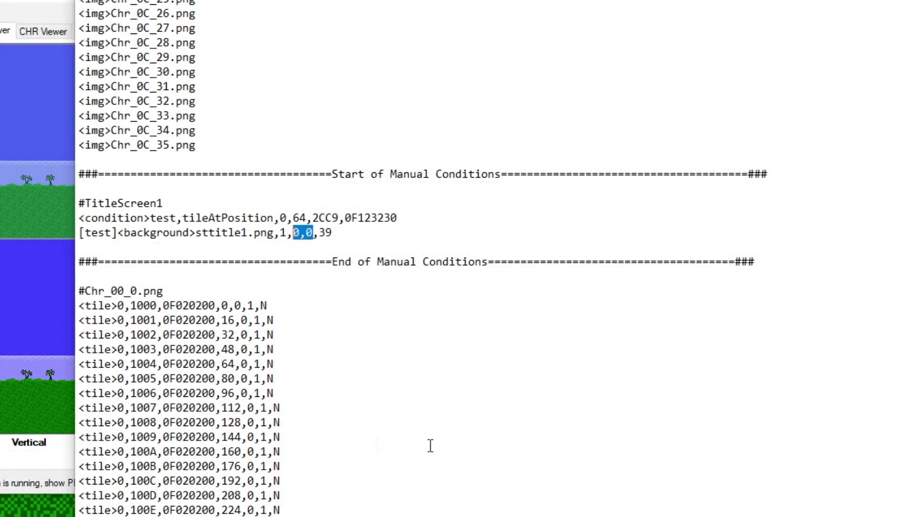
click(258, 254)
click(333, 234)
double_click(329, 233)
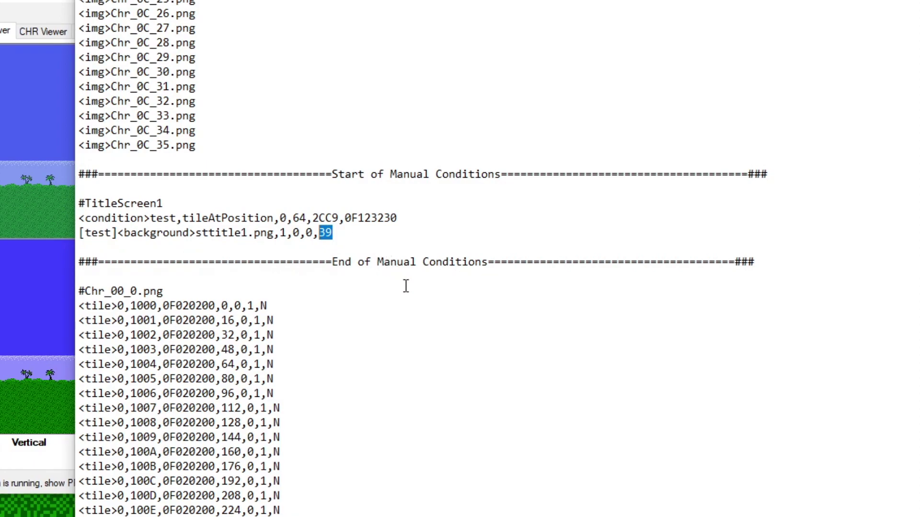
- Recheck the background line's 39 value and <background> tag in hires.txt
key(alt+Tab)
scroll(522, 431, up, 10)
scroll(628, 429, up, 1)
click(336, 237)
drag(324, 234, 318, 233)
drag(118, 233, 183, 233)
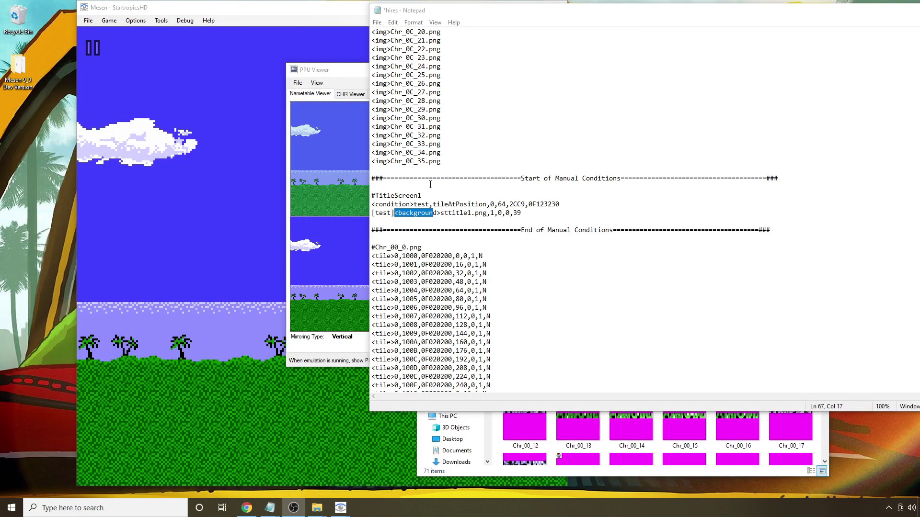
- Select the three TitleScreen1 lines and save hires.txt via File > Save
drag(540, 214, 365, 199)
click(378, 22)
click(392, 65)
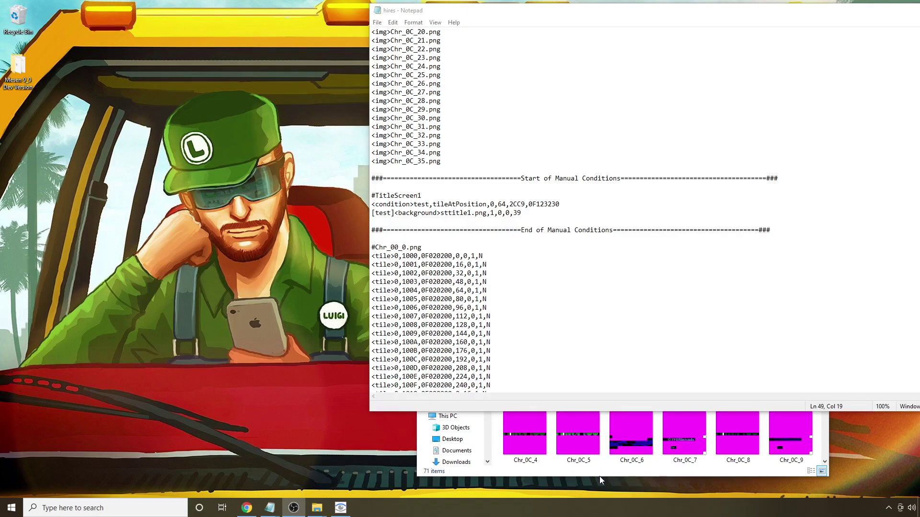
click(599, 476)
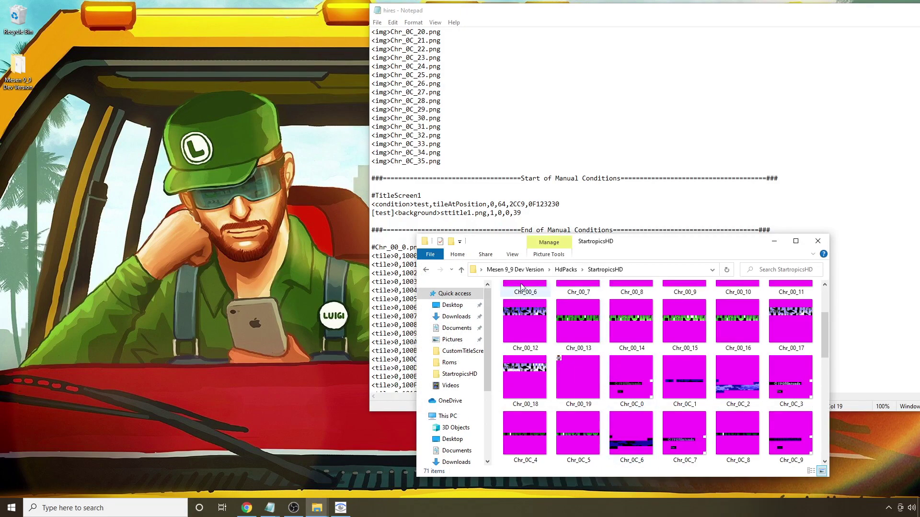
- Reload StartropicsHD.nes from the Mesen 9_9 Dev Version folder, pause on the HD title, open the PPU Viewer
click(539, 270)
click(348, 507)
click(189, 25)
click(201, 37)
double_click(316, 109)
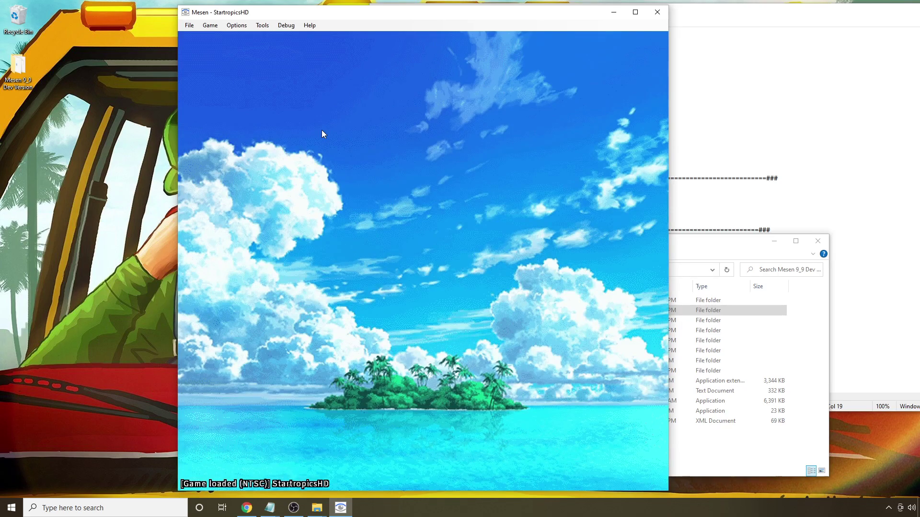
key(Escape)
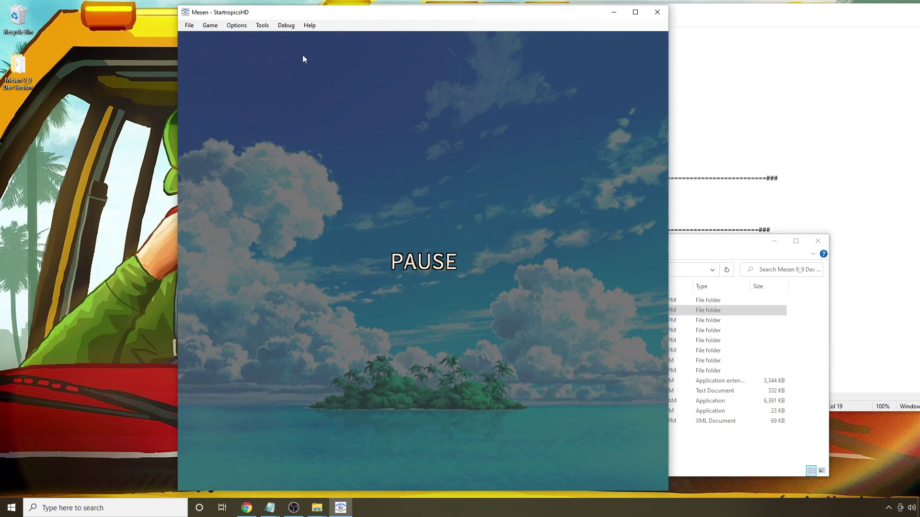
click(294, 25)
click(312, 98)
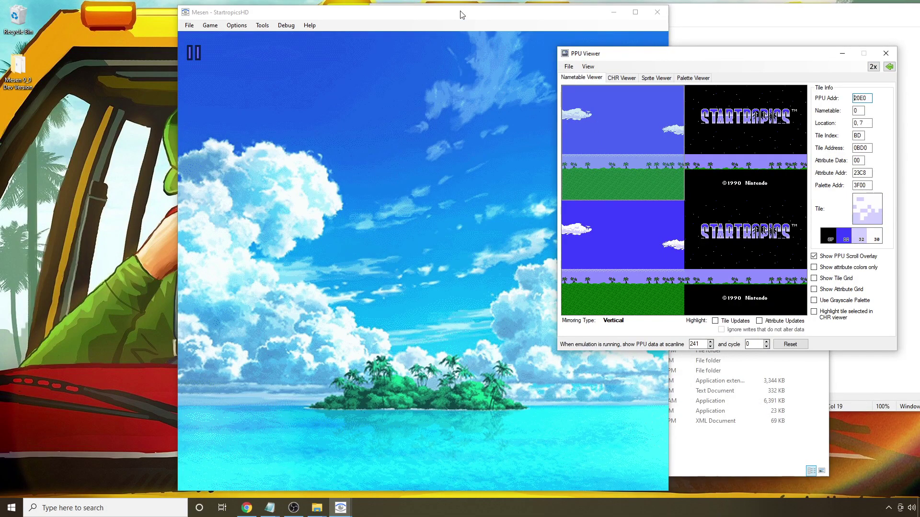
- Move the StartropicsHD window further left and resume the intro to the starry night sky
drag(462, 14, 314, 13)
key(Escape)
key(Escape)
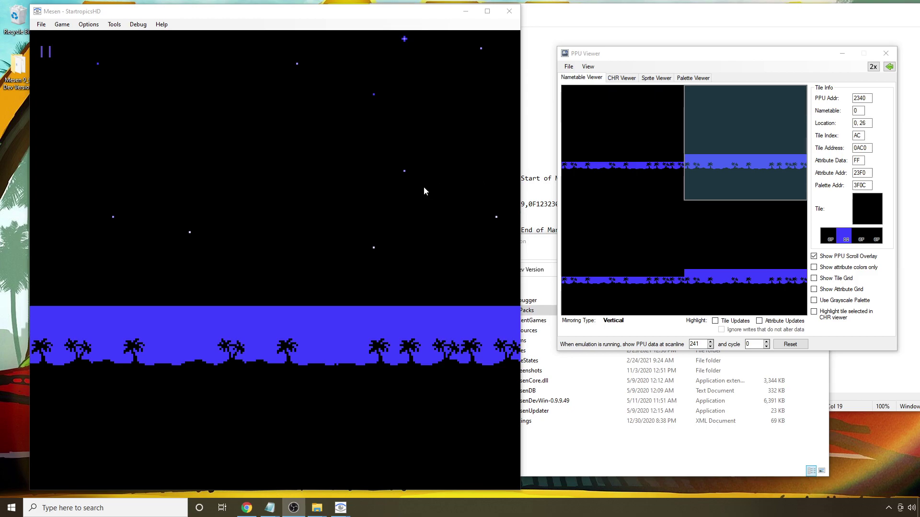
mouse_move(564, 166)
- Slow emulation to 12%, then 25%, and pause once the StarTropics logo appears
click(343, 13)
key(minus)
key(minus)
key(minus)
key(minus)
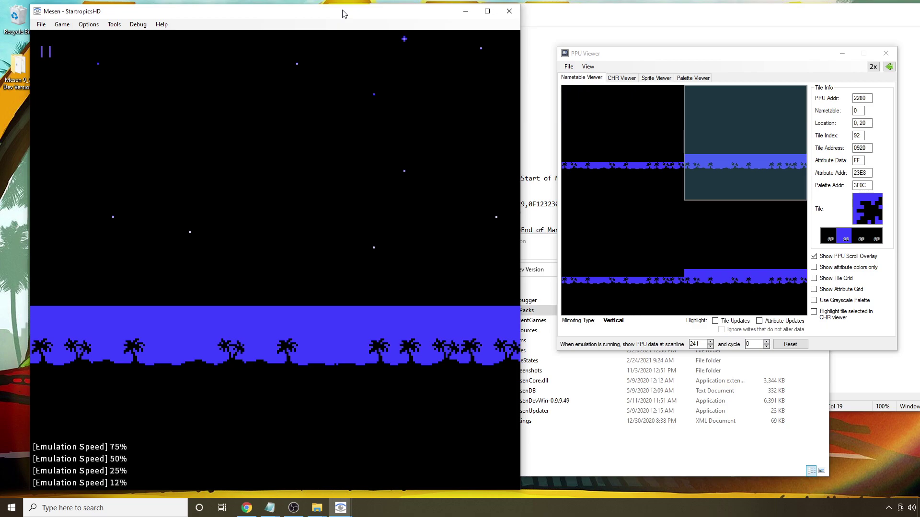
key(Escape)
key(equal)
key(Escape)
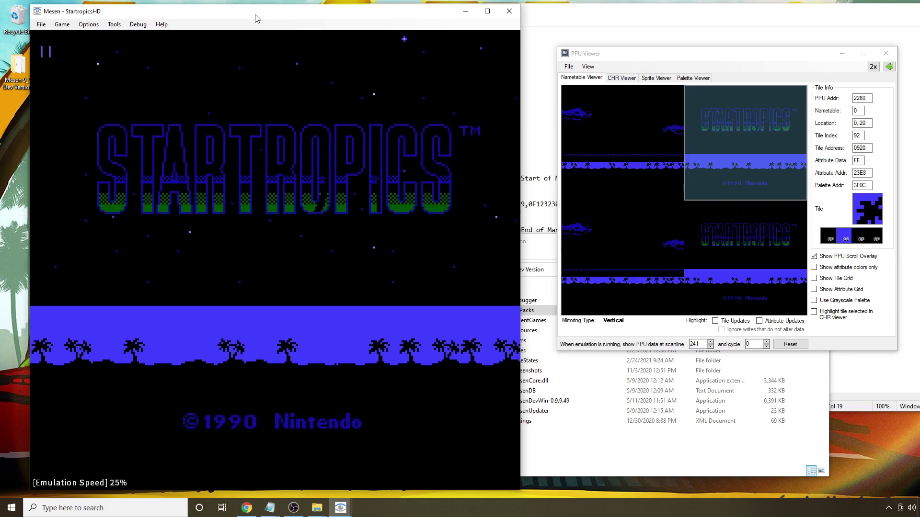
- Open the options for a StarTropics logo tile in the PPU Viewer nametable
right_click(701, 131)
key(alt+Tab)
click(269, 508)
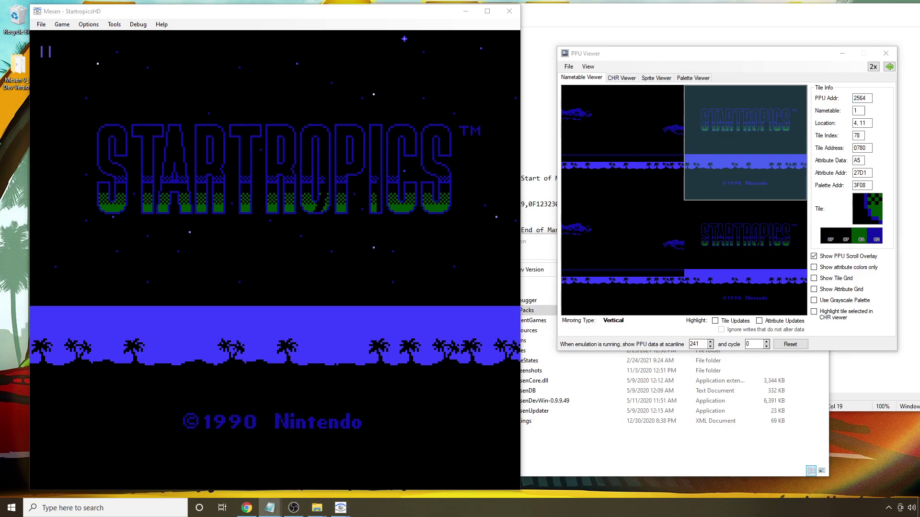
- Replace the TitleScreen1 test block in hires.txt with the copied title screen conditions
drag(213, 27, 266, 53)
scroll(339, 233, down, 1)
scroll(339, 234, down, 2)
scroll(166, 355, up, 3)
scroll(316, 240, down, 3)
drag(484, 416, 76, 58)
click(58, 289)
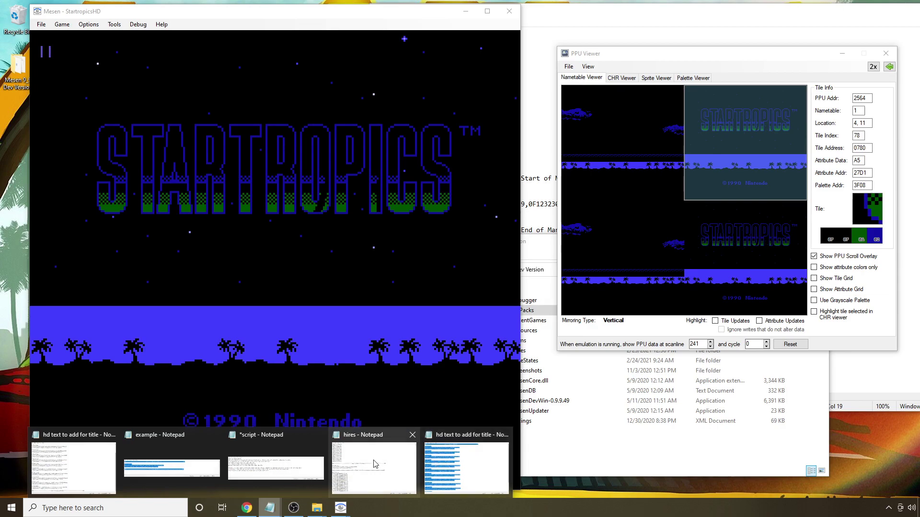
click(276, 468)
drag(538, 209, 372, 187)
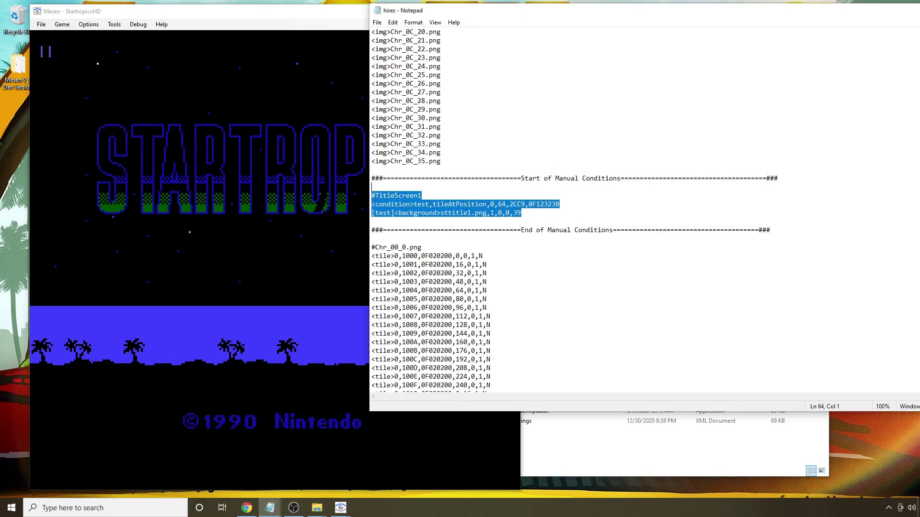
key(ctrl+v)
- Delete the duplicate End and Start of Manual Conditions marker lines
scroll(434, 334, down, 3)
key(shift+Up)
key(BackSpace)
key(Up)
key(BackSpace)
scroll(589, 200, up, 12)
drag(793, 172, 351, 172)
key(BackSpace)
key(BackSpace)
key(BackSpace)
- Save hires.txt and reload StartropicsHD.nes in Mesen
click(377, 23)
click(392, 65)
click(257, 17)
click(44, 24)
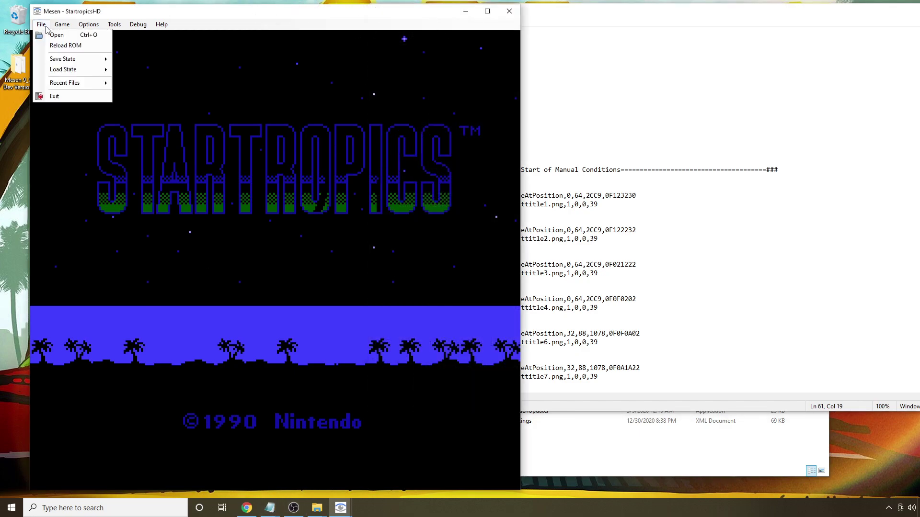
click(57, 36)
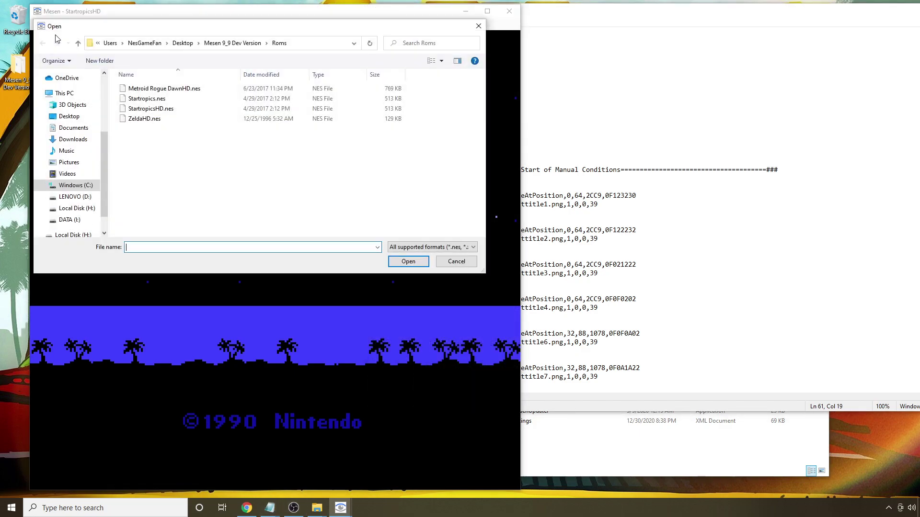
double_click(150, 109)
- Restore emulation speed to 100% and pause on the HD cloudy-island intro
key(equal)
key(equal)
key(equal)
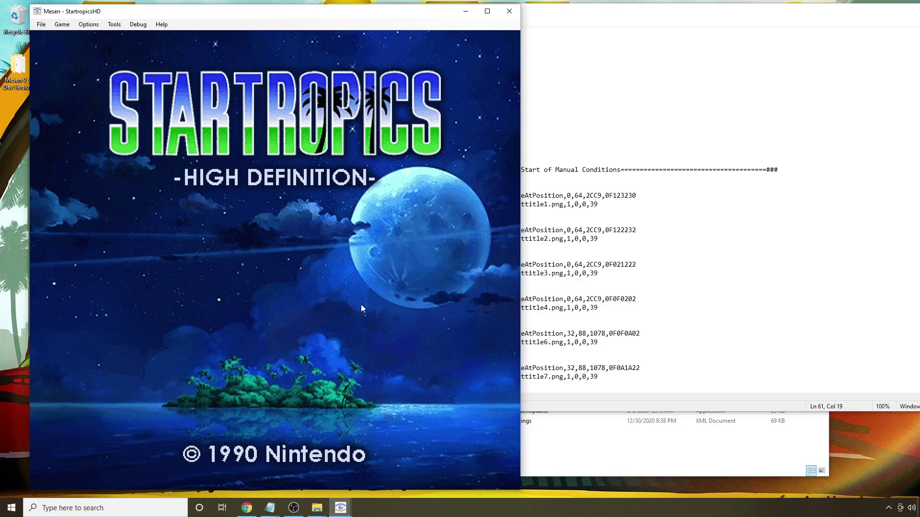
key(Escape)
key(alt+Tab)
click(609, 294)
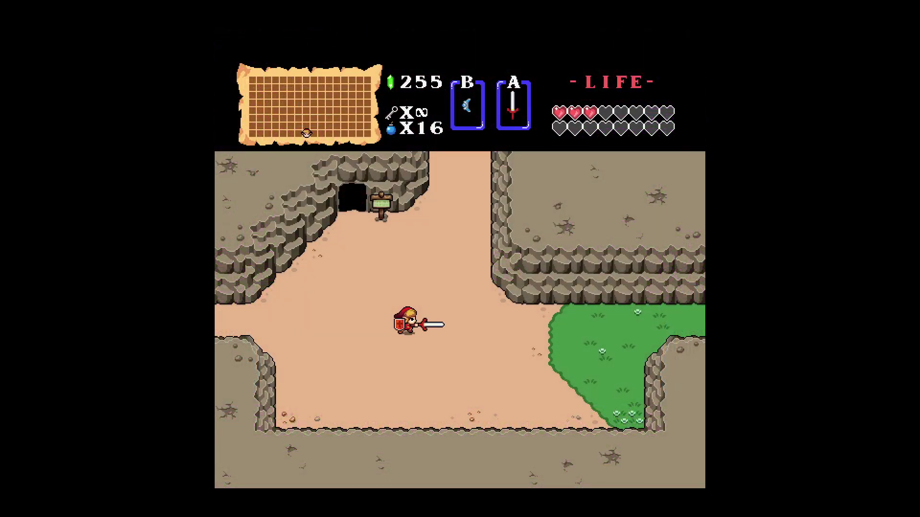
- Swing Link's sword in the Zelda HD overworld, then drop Samus down the Metroid HD shaft
key(x)
key(Left)
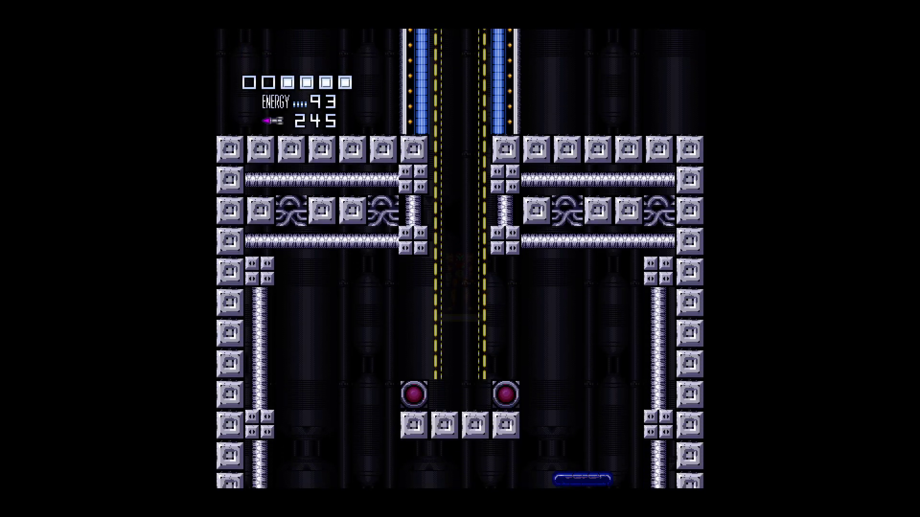
key(Left)
key(Right)
key(Left)
key(Right)
- Freeze and destroy Metroids with shots and missiles, collecting the energy drop
key(Left)
key(Right)
key(Left)
key(Right)
key(x)
key(x)
key(x)
key(x)
key(Left)
key(x)
key(x)
key(x)
key(x)
key(x)
key(x)
key(z)
key(Right)
key(Right)
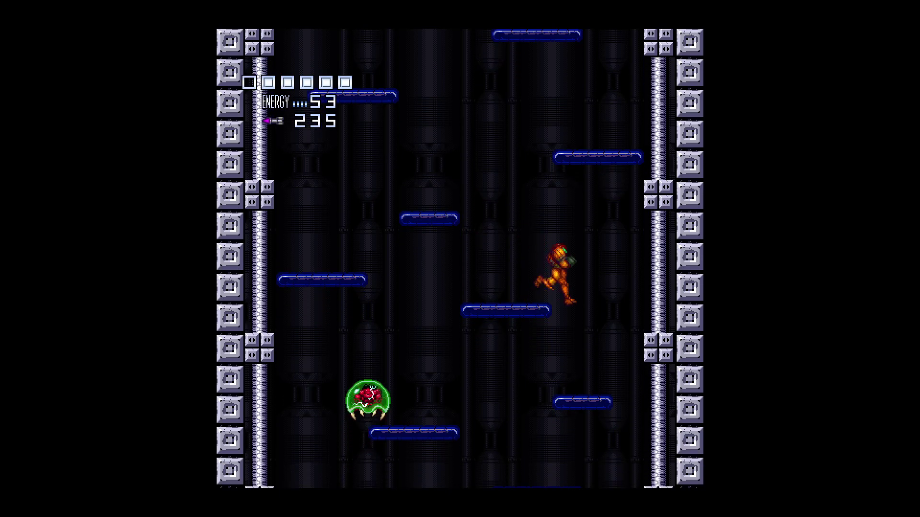
key(Up)
key(x)
key(x)
key(x)
- Shoot the remaining Metroids, grab the missile drop, and land Samus by the yellow door
key(x)
key(x)
key(x)
key(z)
key(Left)
key(Right)
key(x)
key(Left)
key(x)
key(x)
key(x)
key(x)
key(x)
key(z)
key(Left)
key(Right)
key(x)
key(Up)
key(x)
key(x)
key(s)
key(s)
key(x)
key(Right)
key(Left)
key(Right)
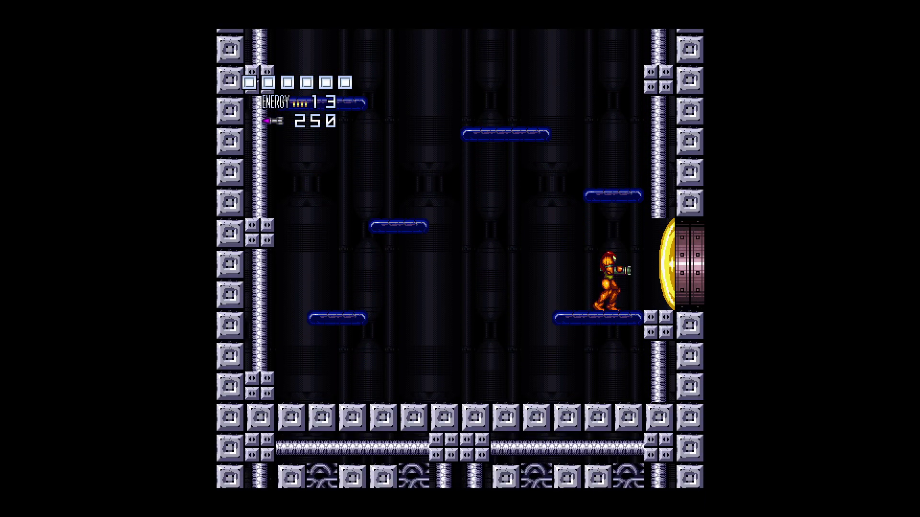
key(s)
key(s)
key(s)
key(s)
key(s)
key(s)
key(s)
key(s)
key(s)
key(s)
key(Right)
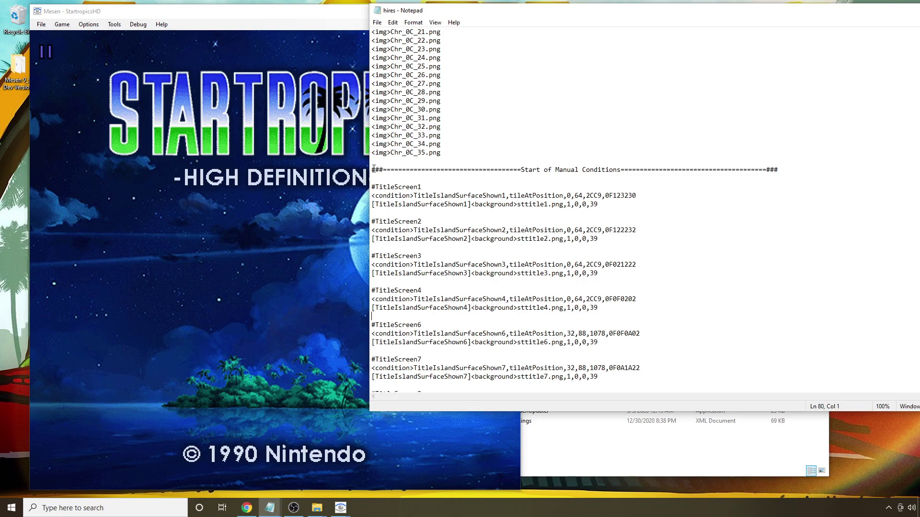
- Cut the manual conditions block and paste it right after the img lines
drag(373, 168, 775, 317)
right_click(568, 259)
click(626, 279)
scroll(550, 106, up, 3)
click(377, 22)
click(618, 187)
key(ctrl+v)
scroll(646, 210, up, 5)
scroll(646, 209, up, 1)
- Save hires.txt, then select from the start marker through the TitleScreen4 block
click(377, 23)
click(405, 66)
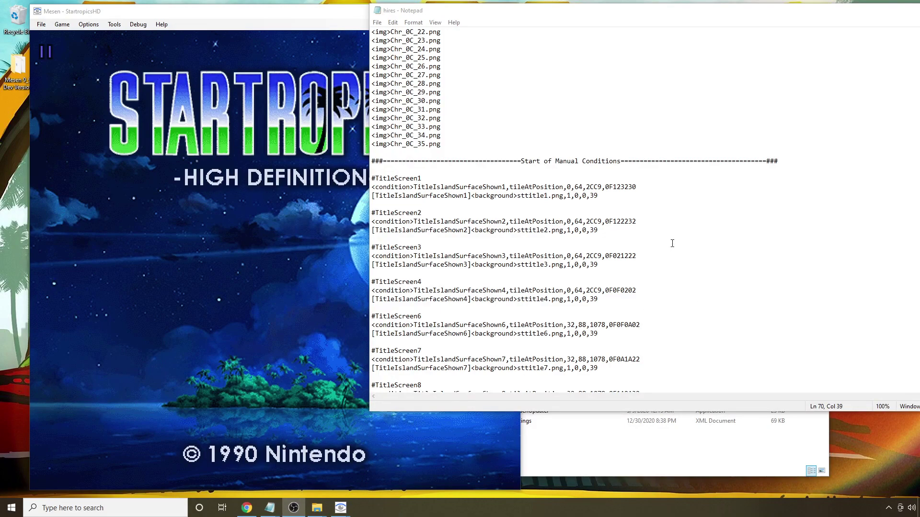
drag(372, 161, 620, 314)
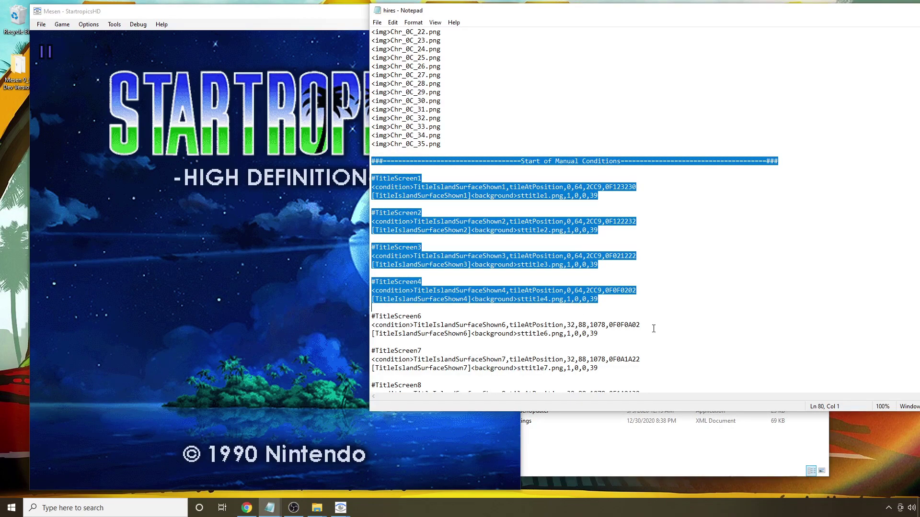